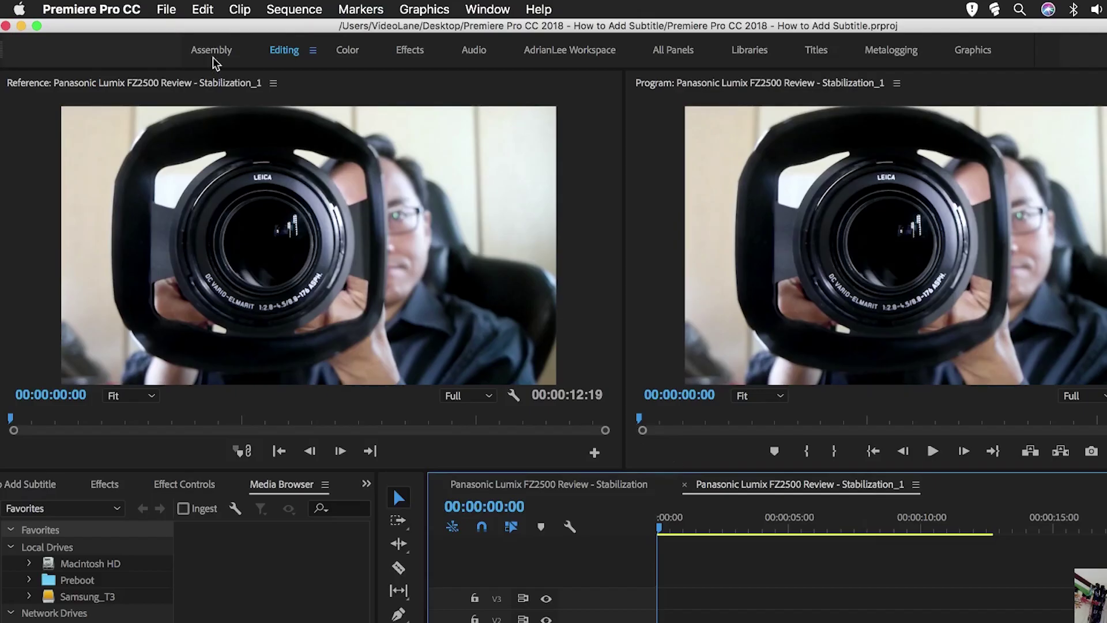
Add a new Open Captions item (1920x1080, 25 fps) to the project.
left_click(167, 10)
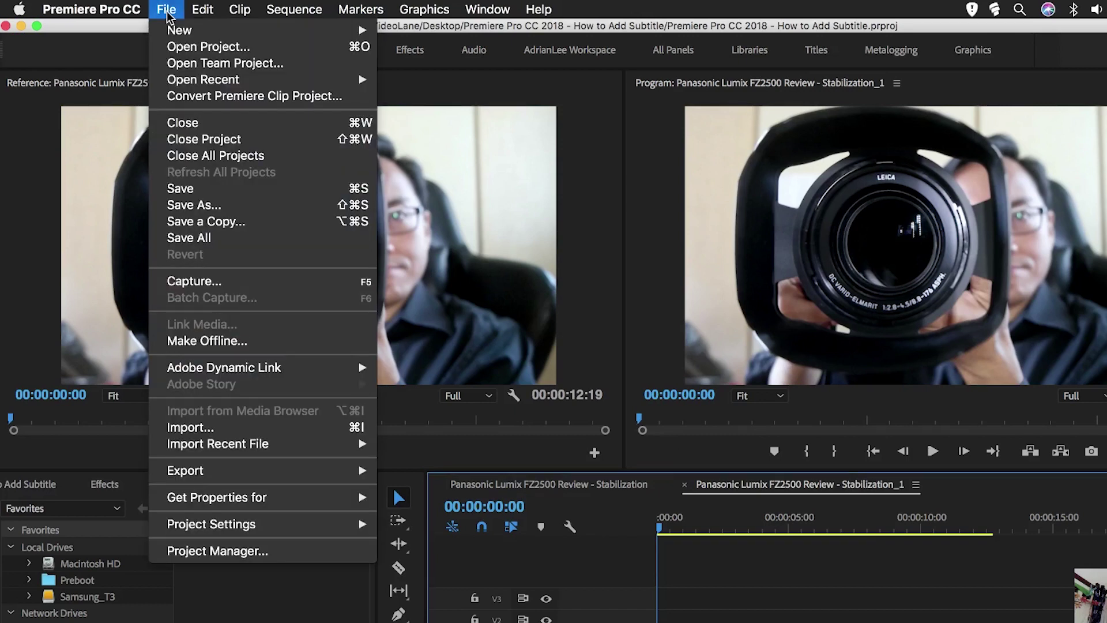
mouse_move(180, 30)
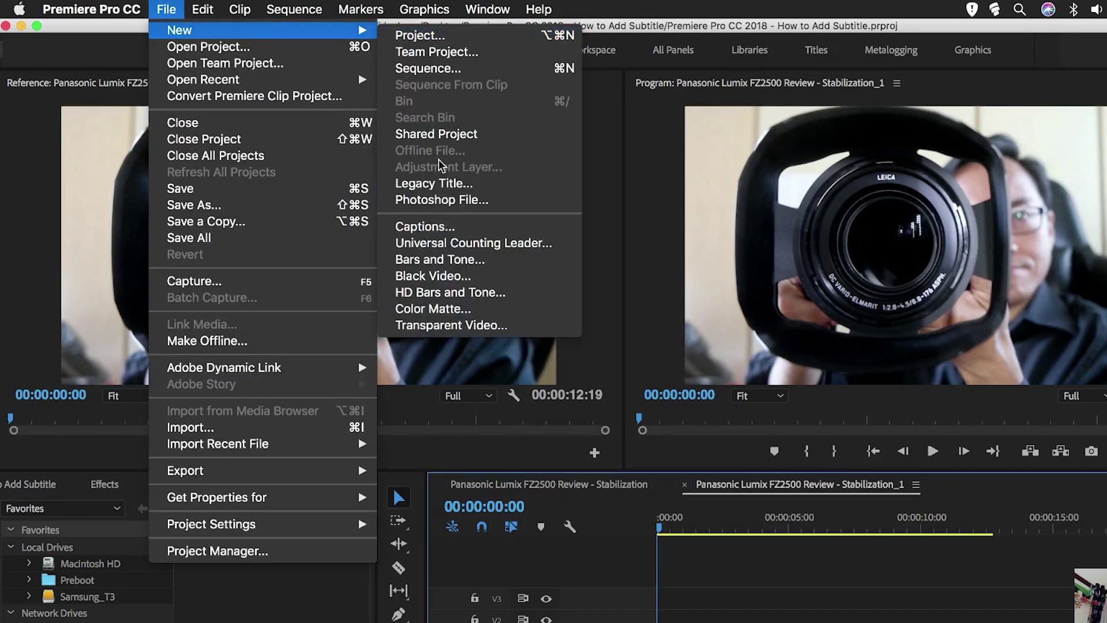
left_click(424, 227)
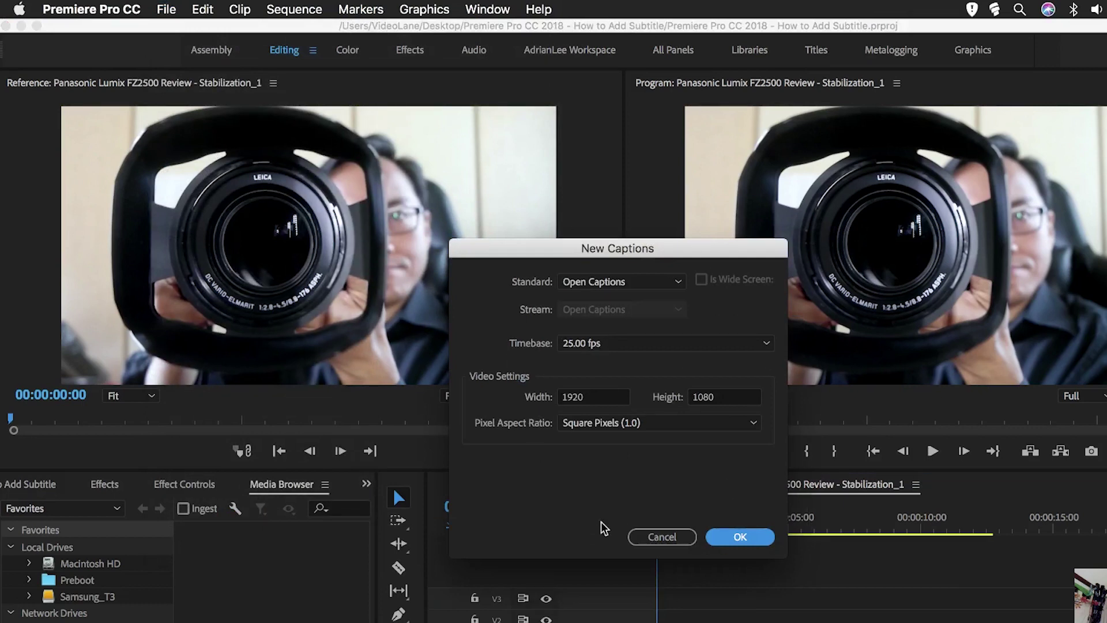
left_click(679, 281)
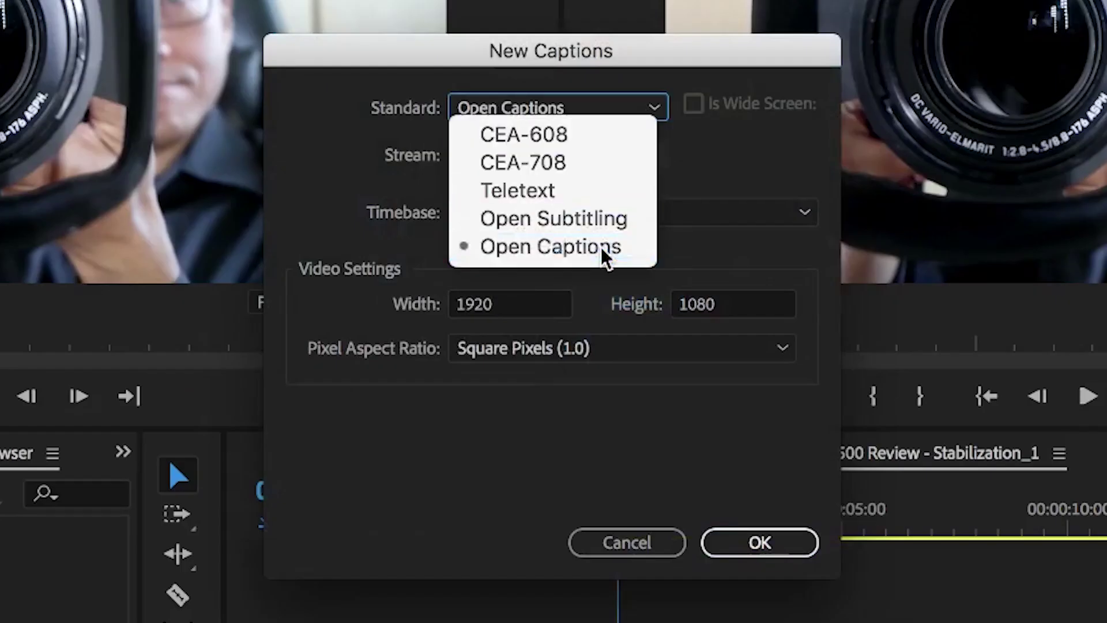
left_click(605, 247)
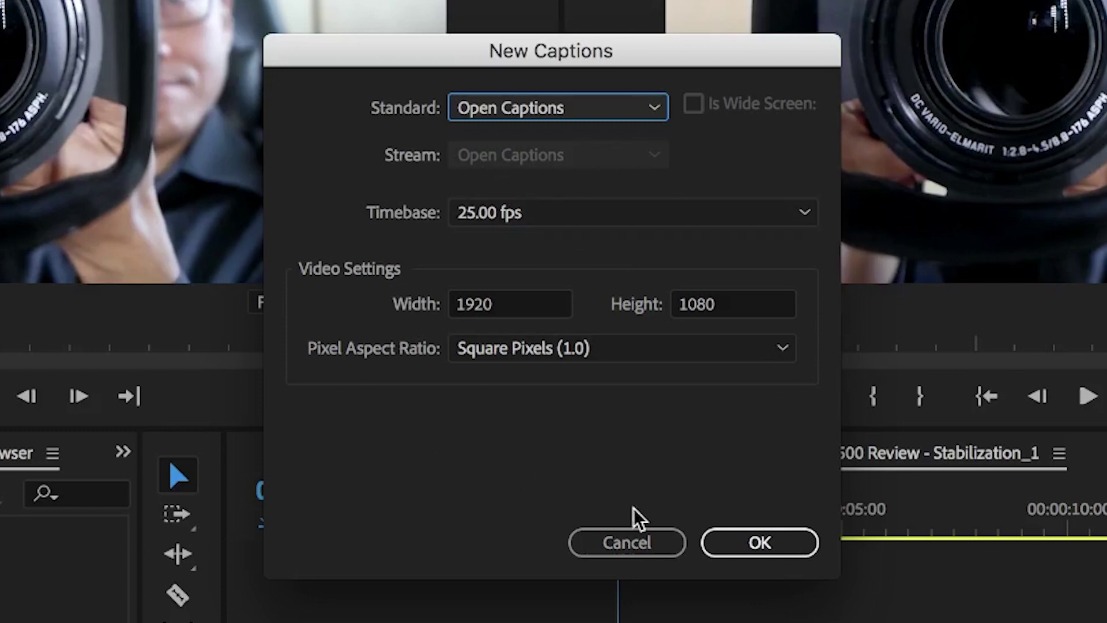
left_click(760, 542)
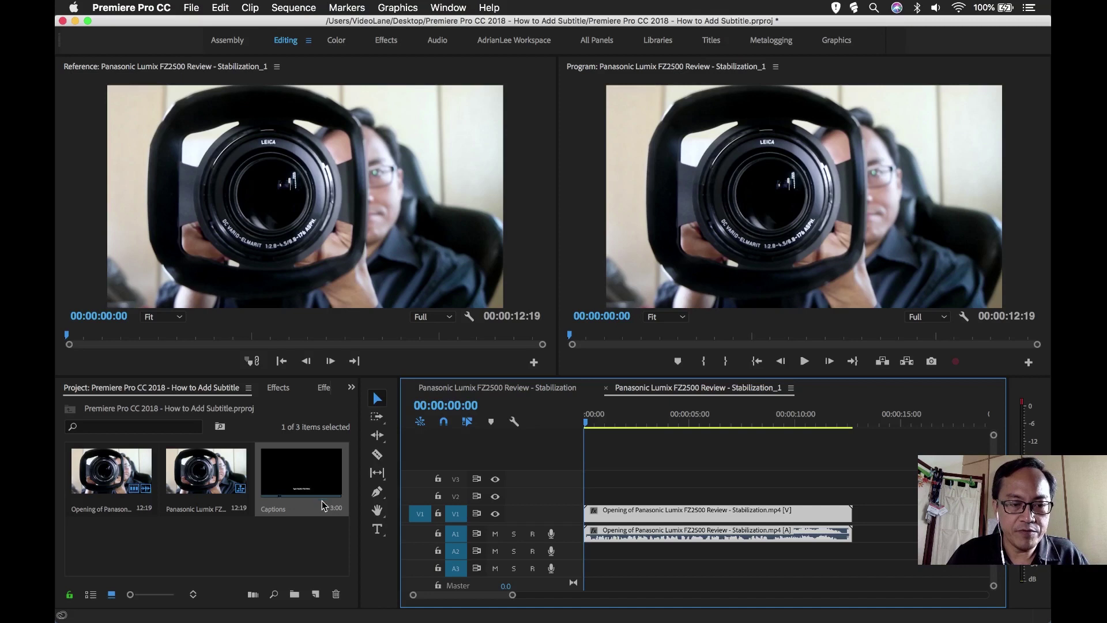
Place the Captions clip on V2 at 00:00, open it in the Captions panel, and preview playback.
left_click_drag(302, 470, 421, 475)
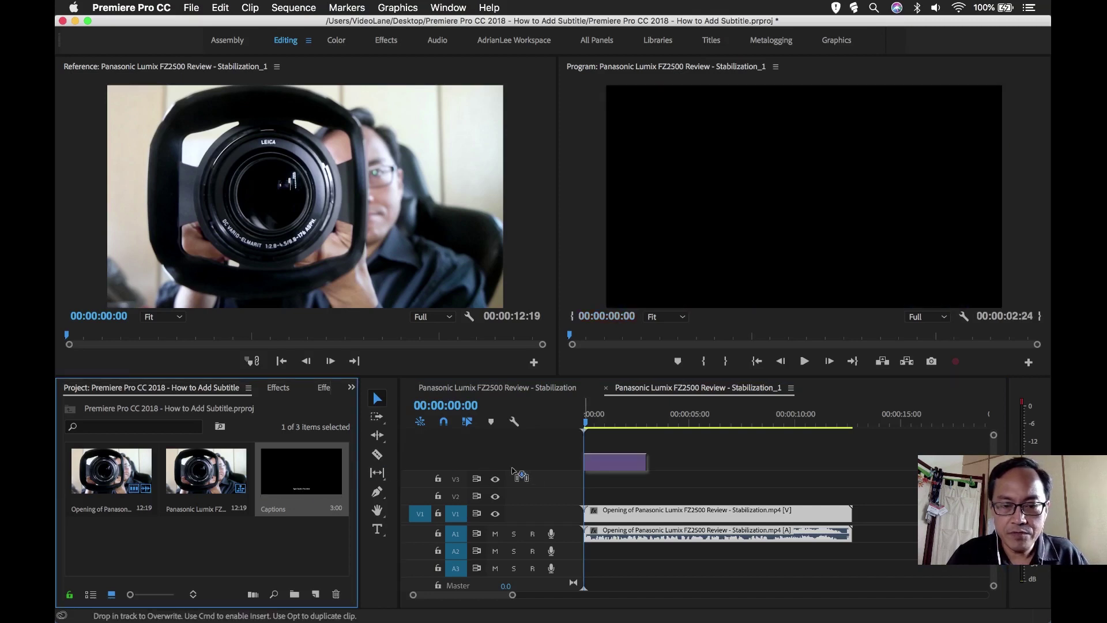
left_click_drag(517, 474, 597, 497)
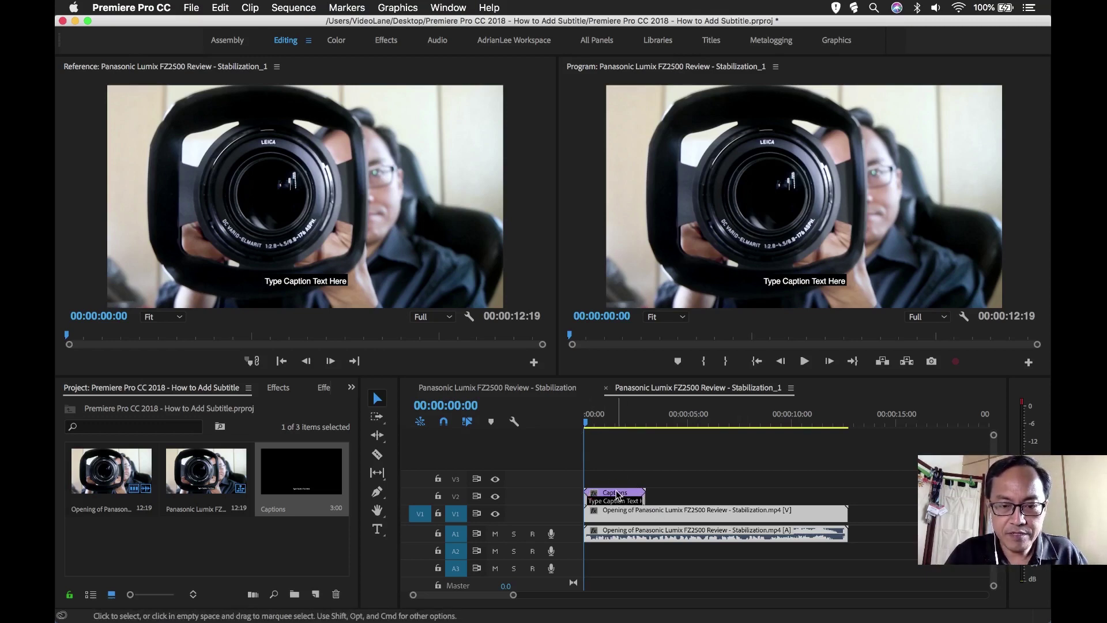
double_click(616, 495)
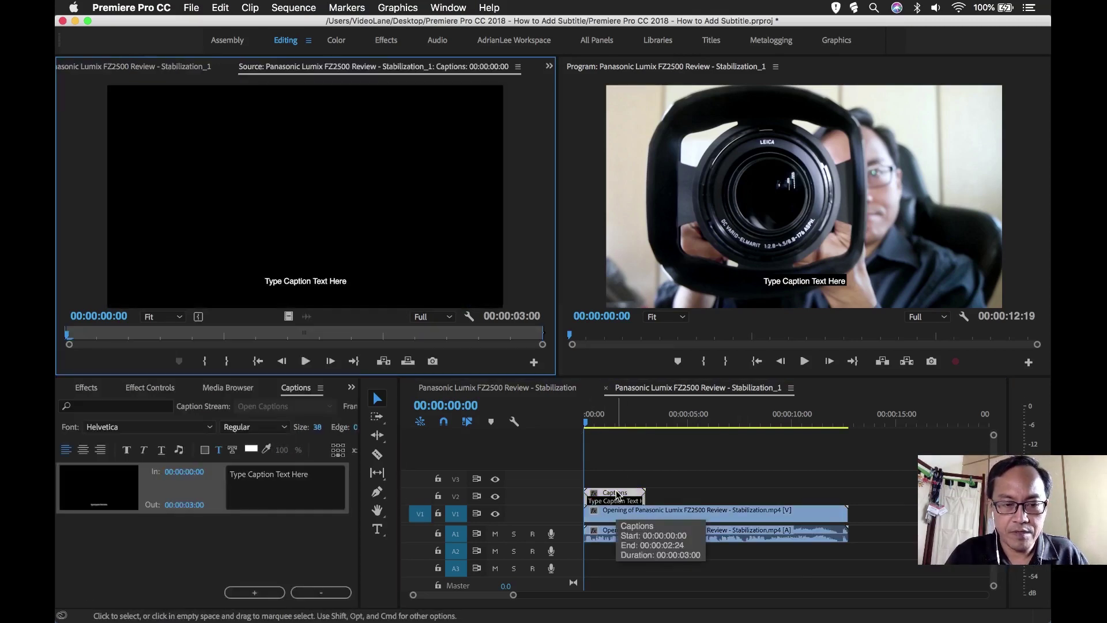
left_click(298, 483)
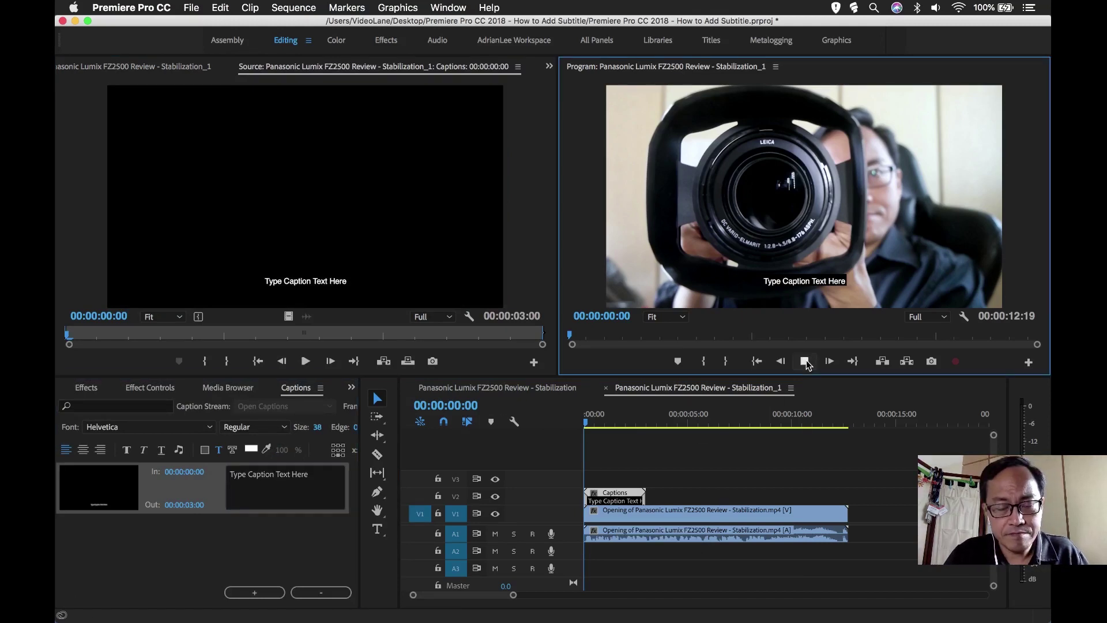
left_click(805, 361)
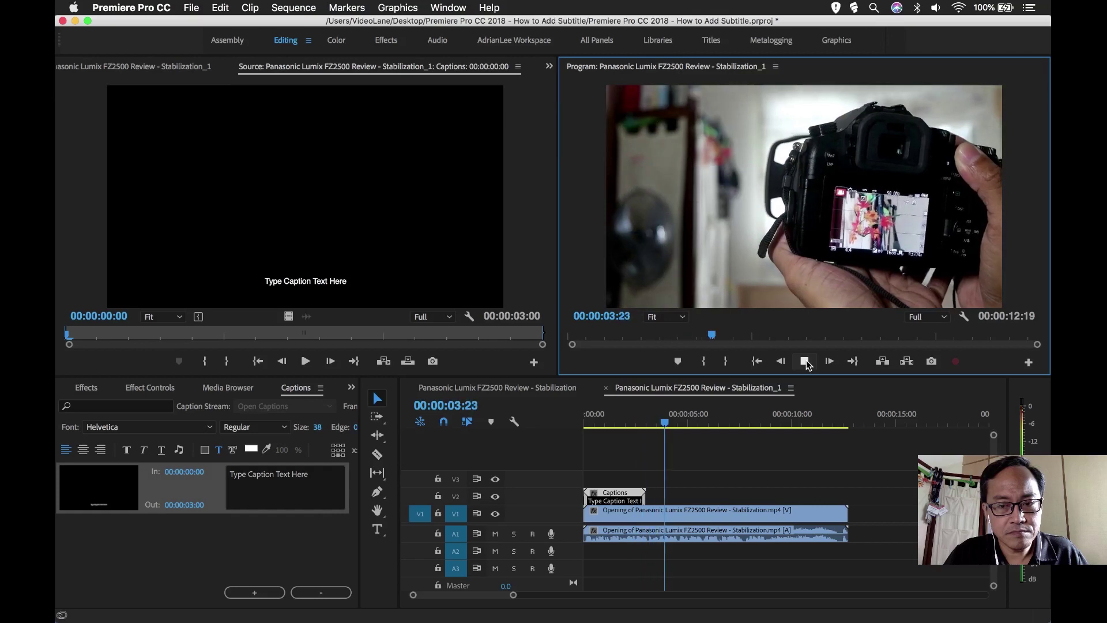
left_click(807, 361)
Replace the placeholder with "Let's take a look at the 3 buttons on the Panasonic FZ2500".
left_click(278, 476)
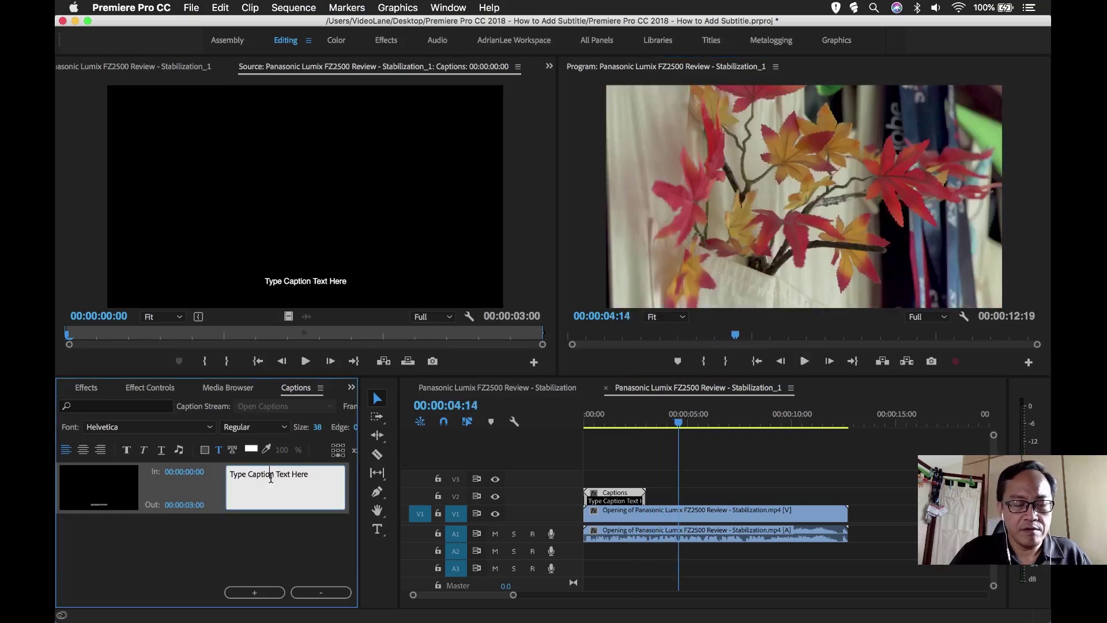
key("super+a")
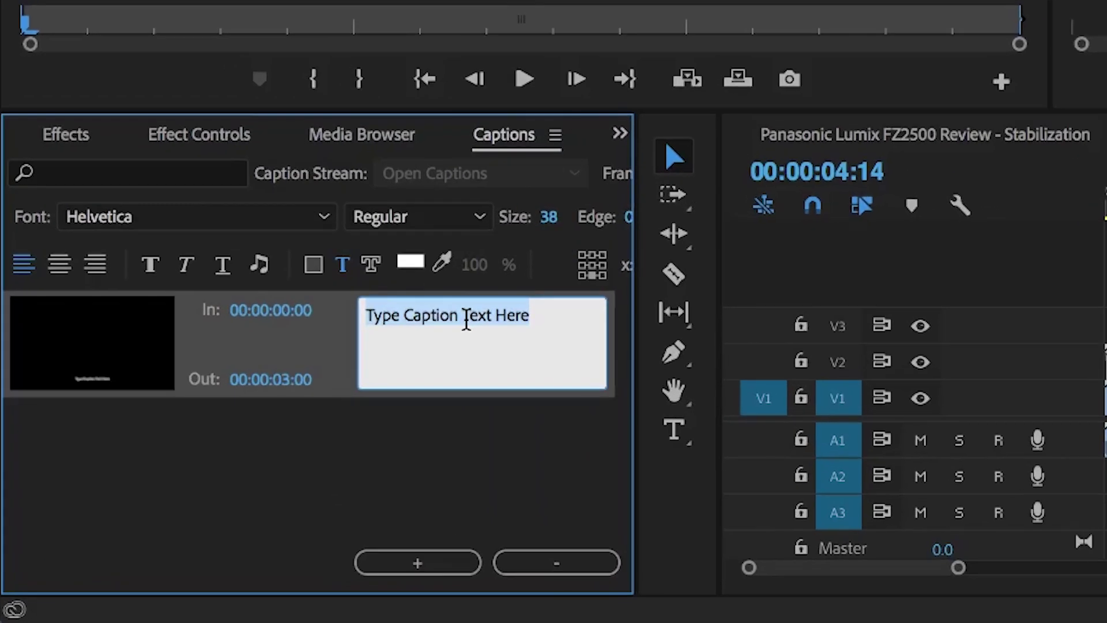
type("Let's")
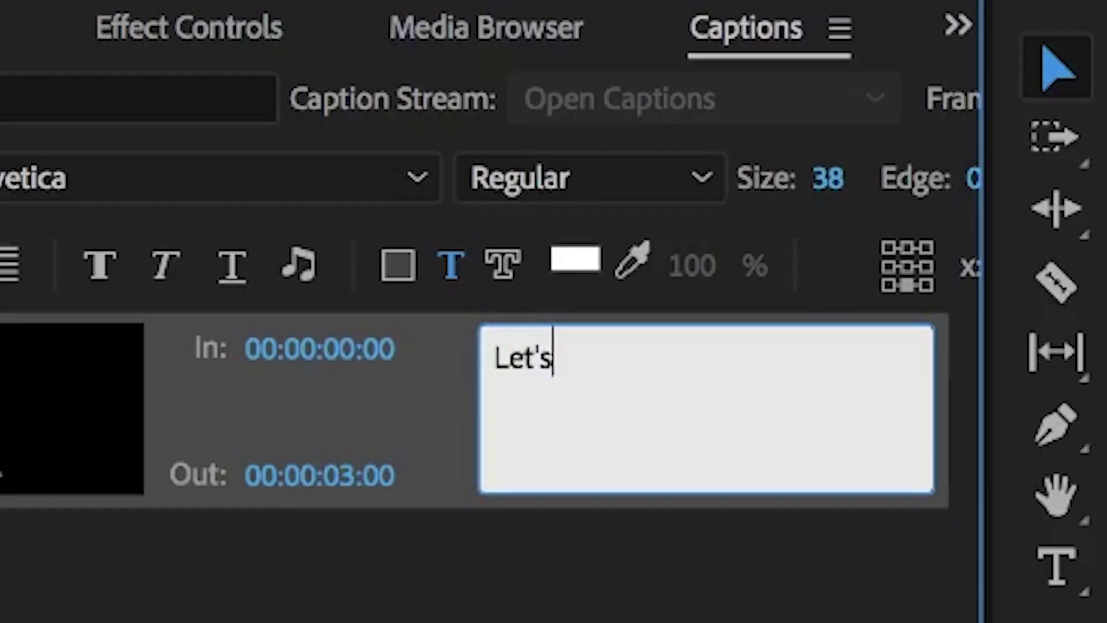
type(" take a look at the 3 buttons on the Panasonic FZ2500")
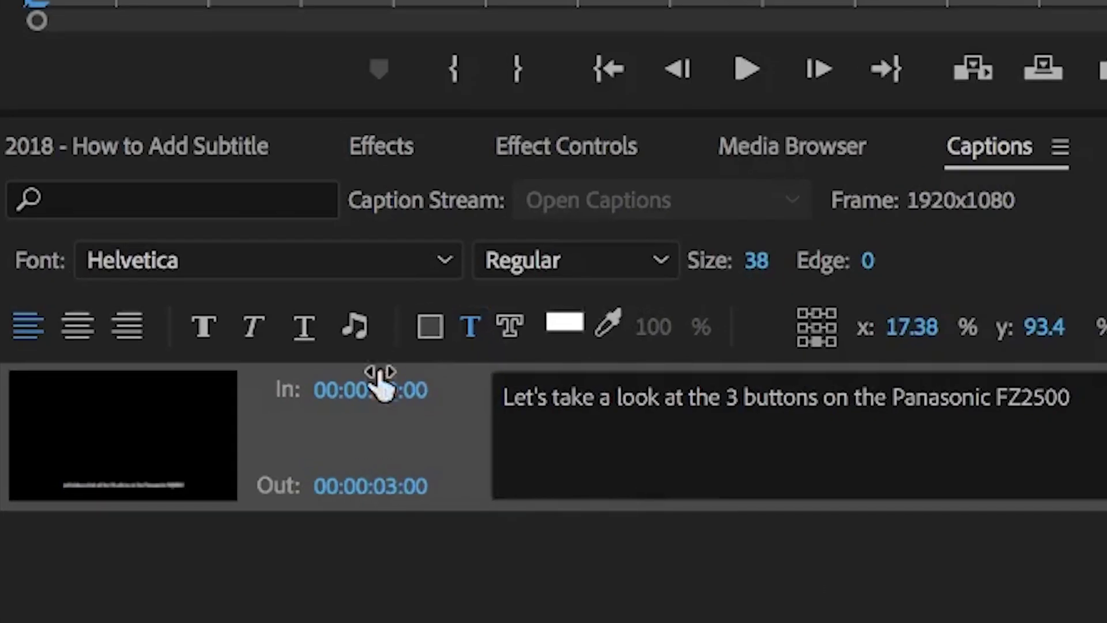
Set the caption background opacity to 0 and enlarge the text to size 50.
left_click(205, 451)
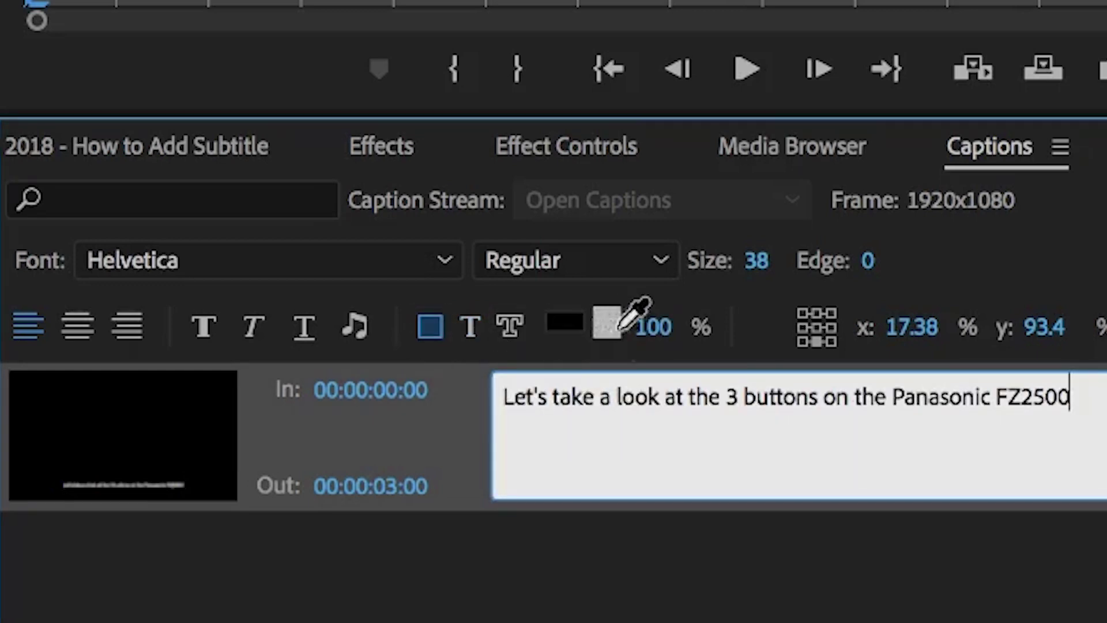
left_click_drag(666, 329, 573, 336)
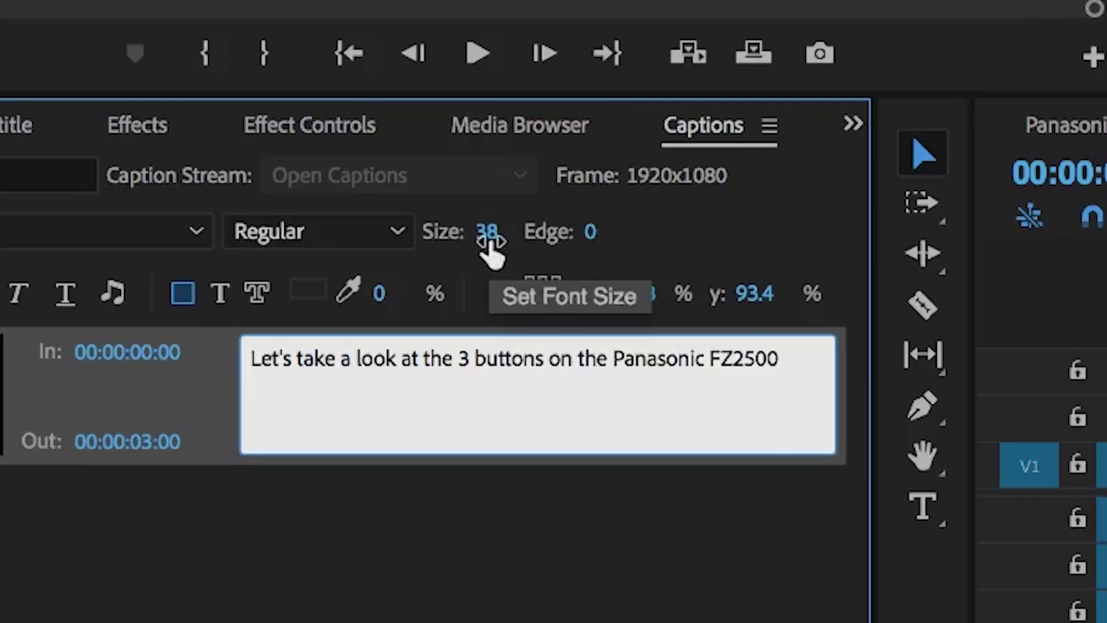
left_click_drag(318, 427, 323, 427)
left_click_drag(506, 241, 517, 240)
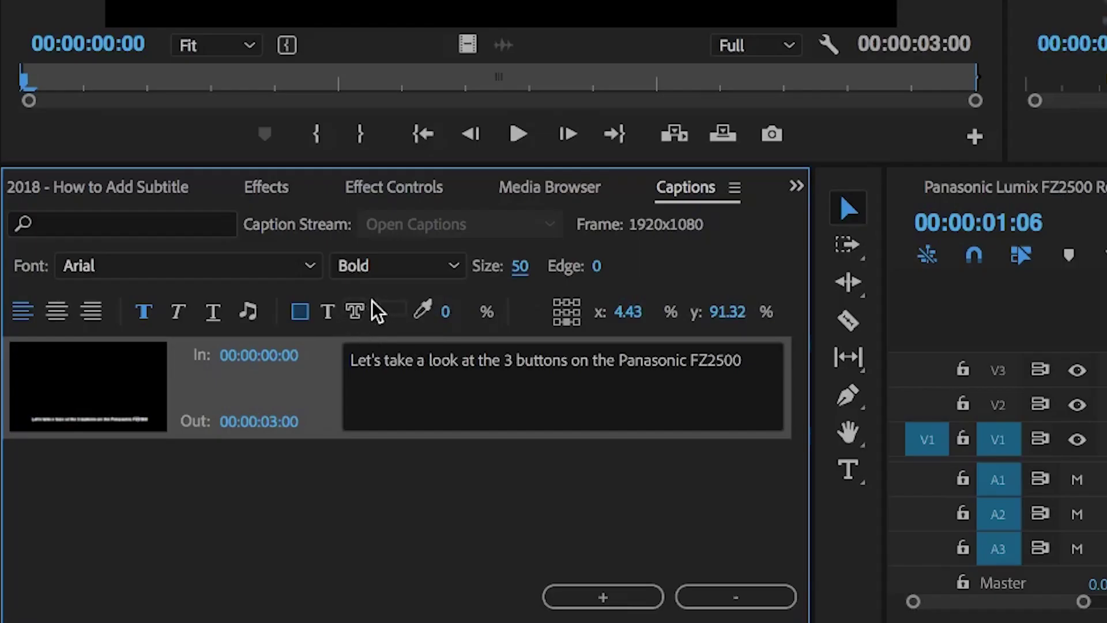
Give the caption text a near-black edge outline.
left_click(356, 312)
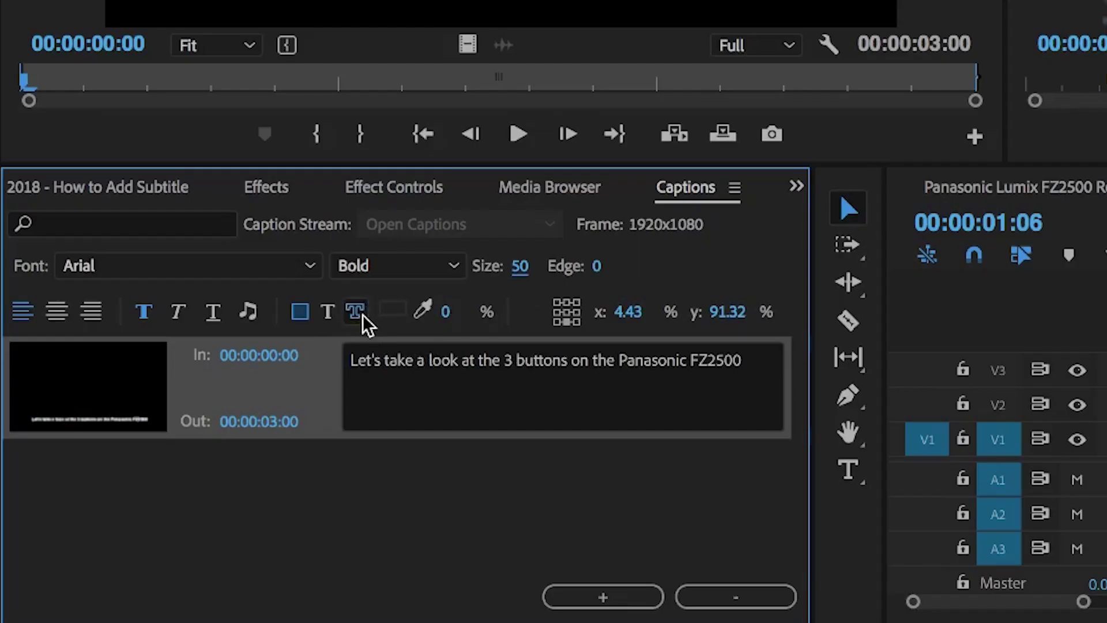
left_click(392, 312)
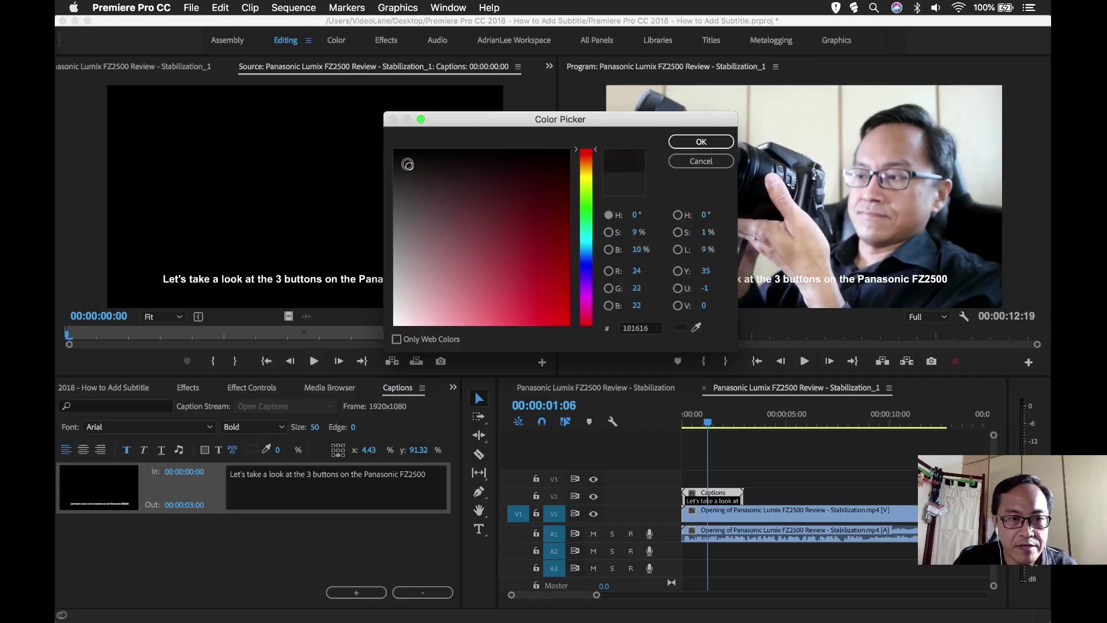
left_click(408, 165)
left_click(701, 142)
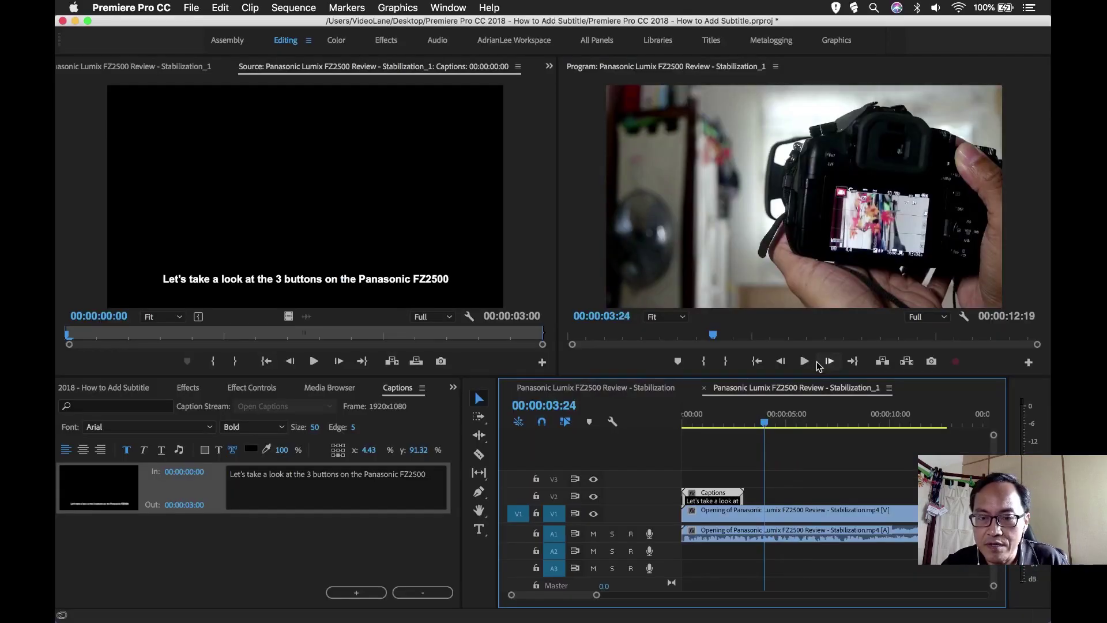
Extend the first caption clip so it ends at 00:00:04:14.
left_click(805, 361)
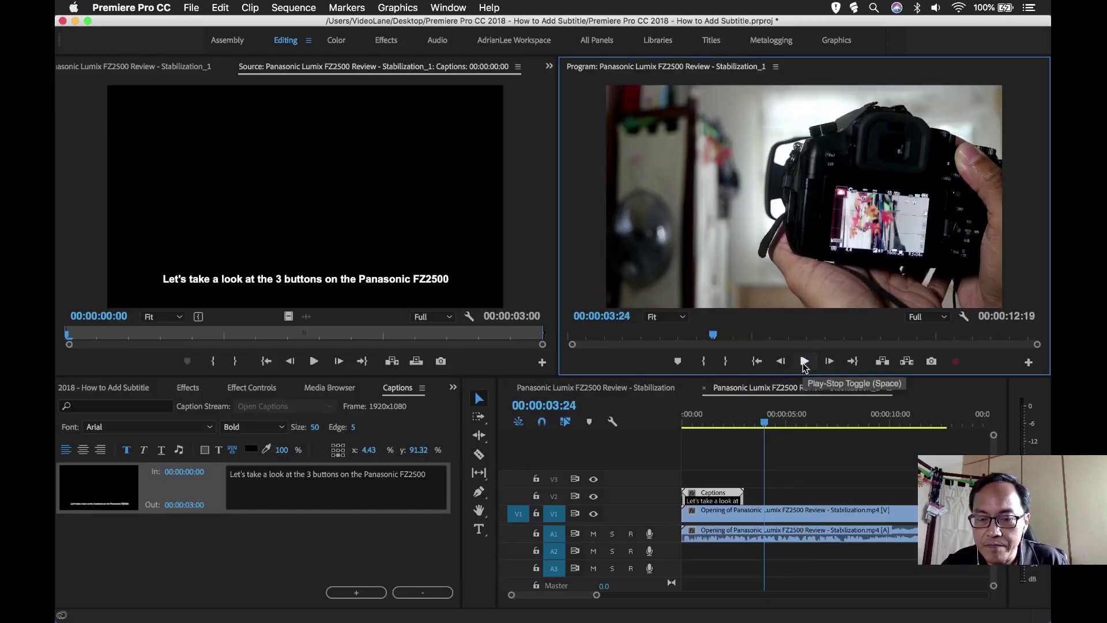
key("space")
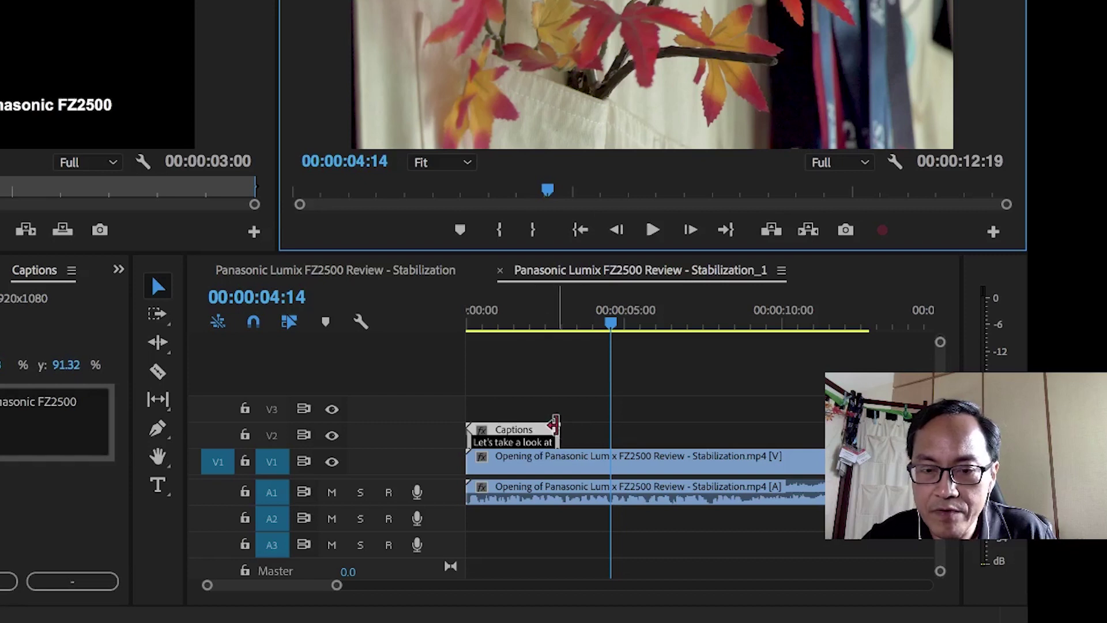
left_click_drag(559, 435, 824, 424)
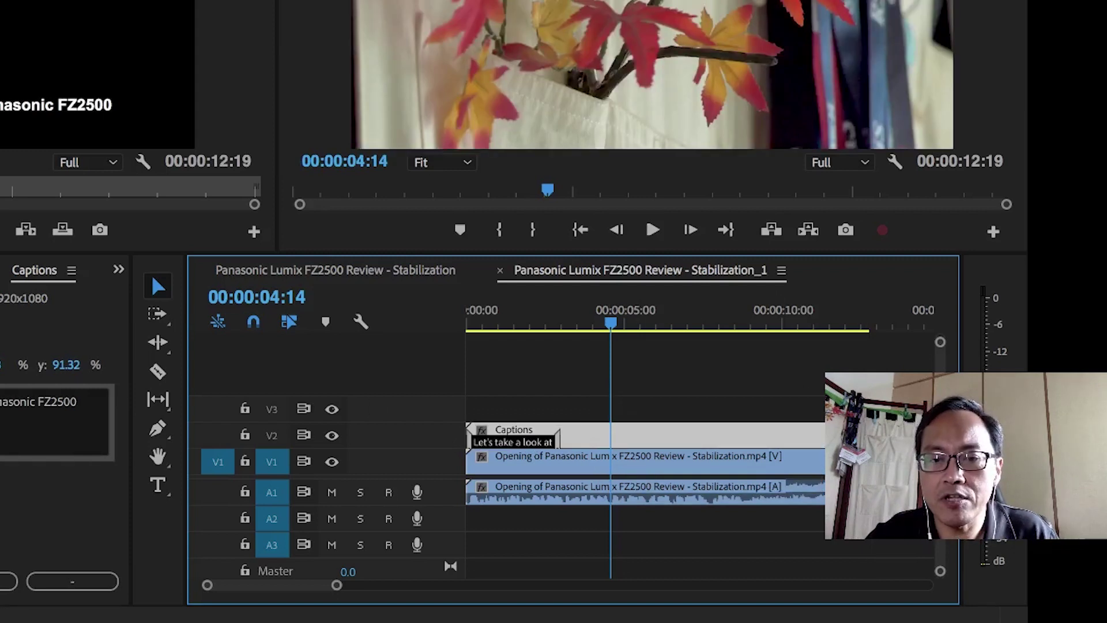
left_click_drag(561, 440, 610, 440)
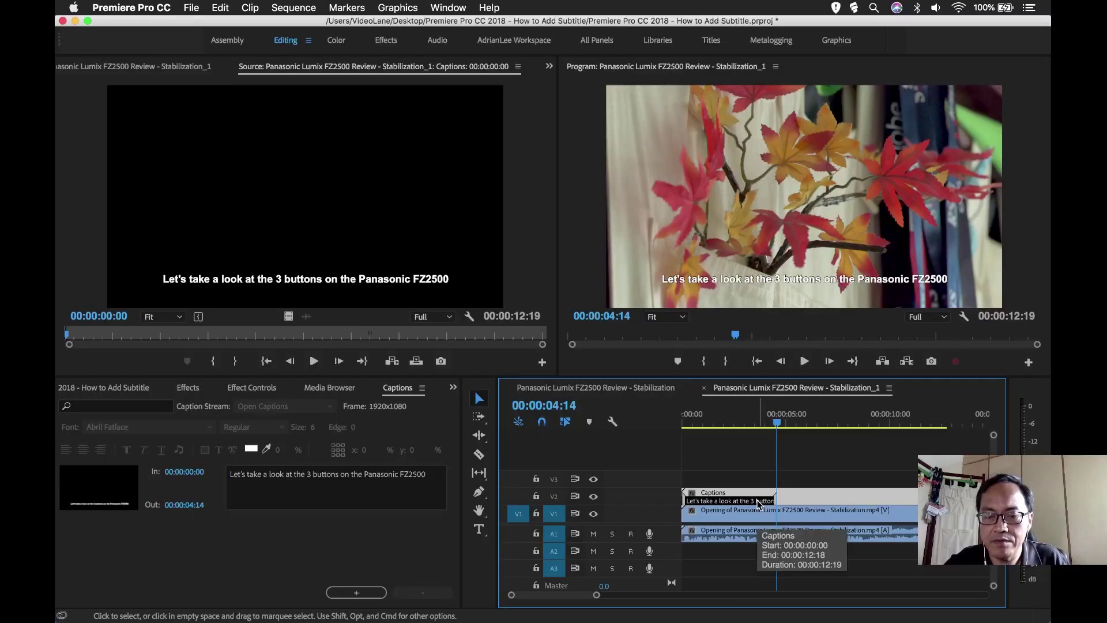
Replay from the start and from about four seconds to check the caption timing.
left_click_drag(757, 431, 733, 432)
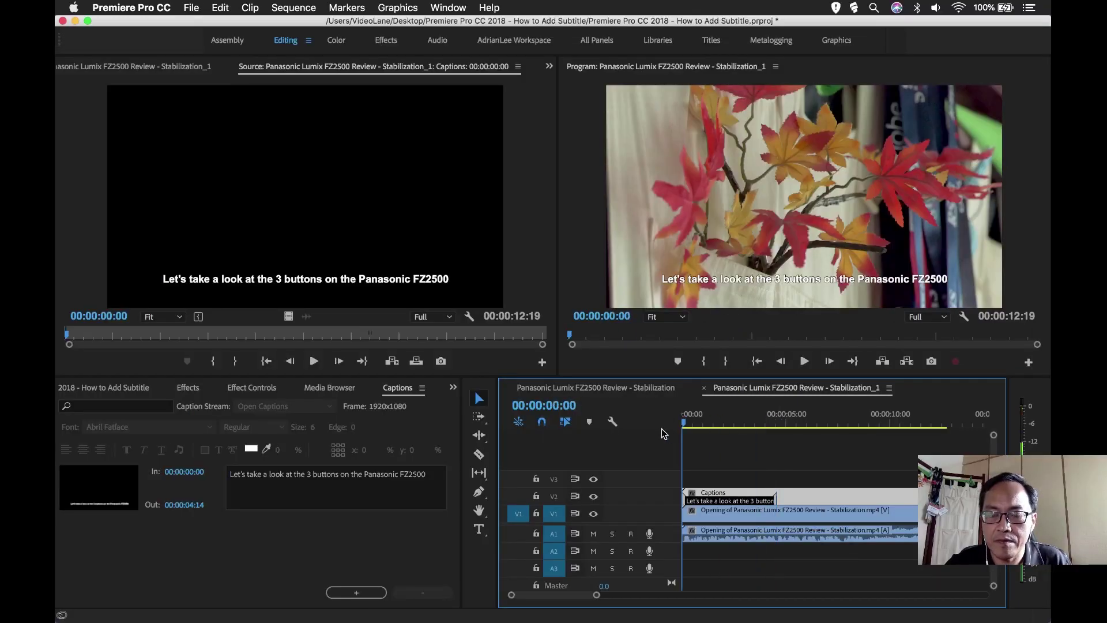
left_click(684, 432)
left_click(804, 361)
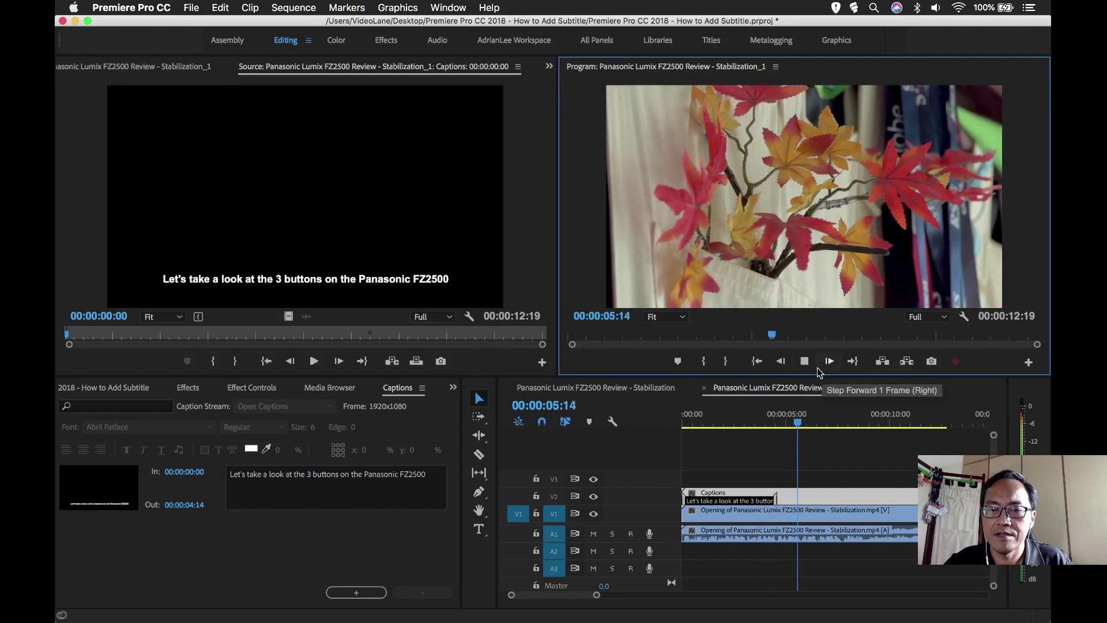
left_click(804, 361)
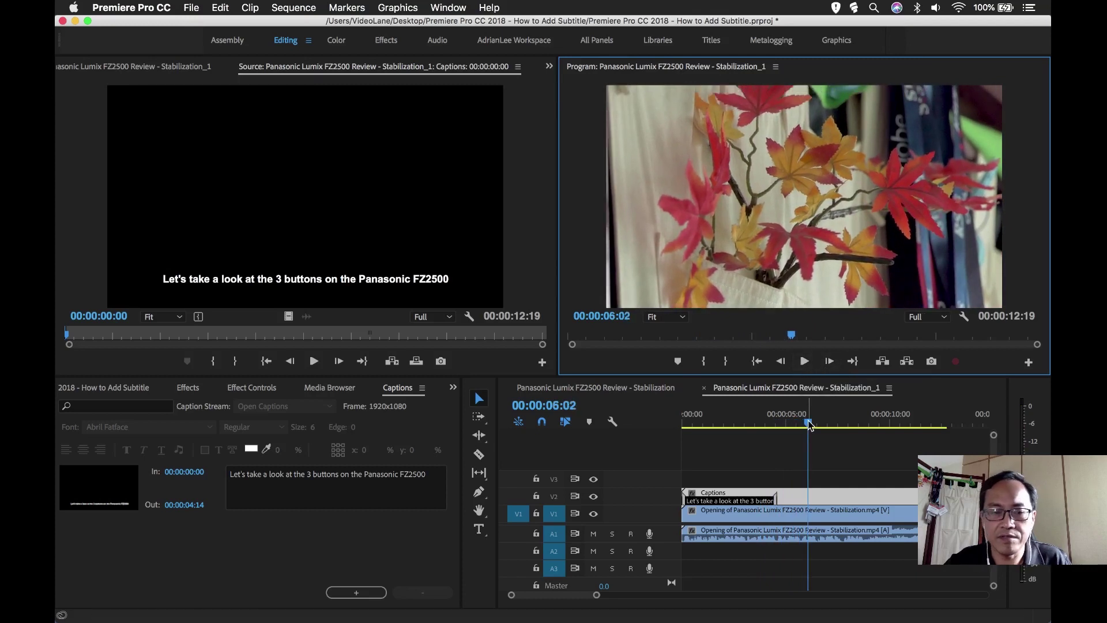
left_click_drag(808, 423, 775, 424)
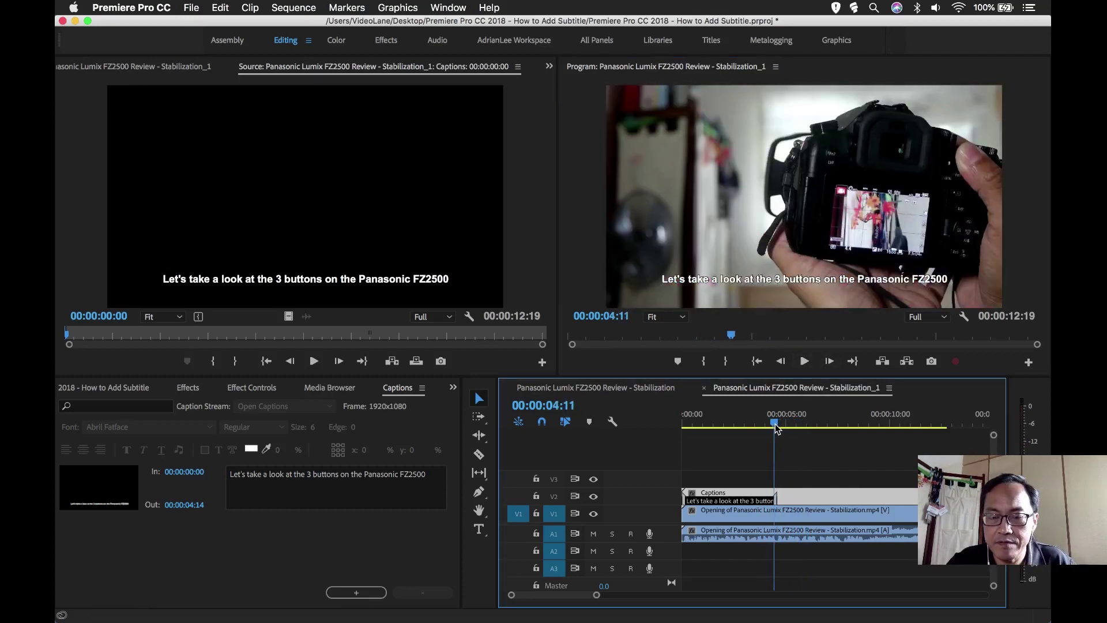
key("space")
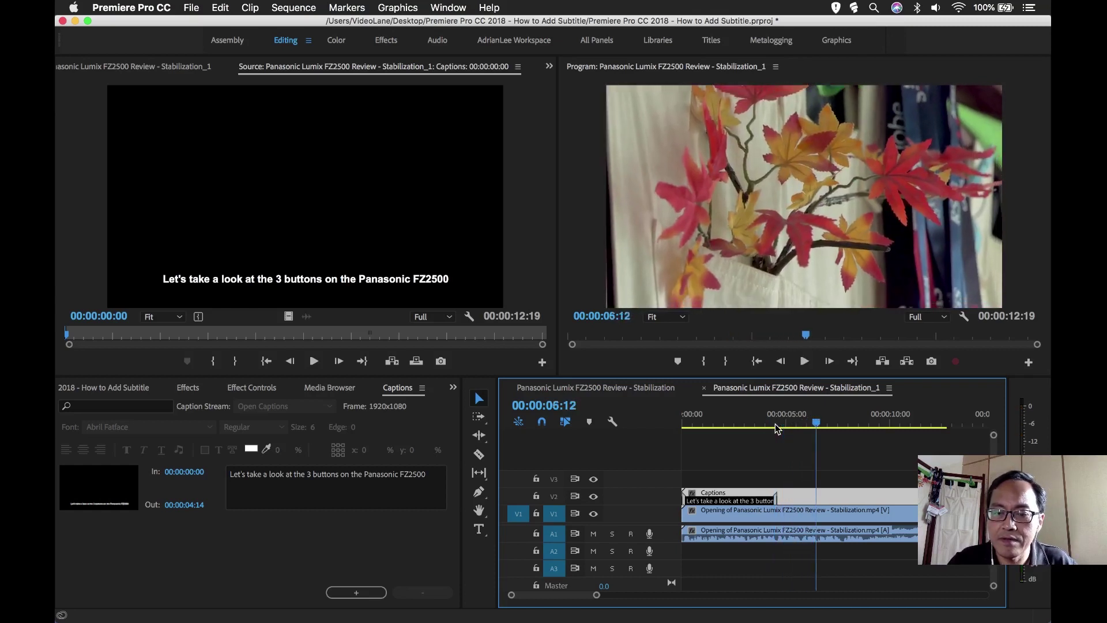
key("space")
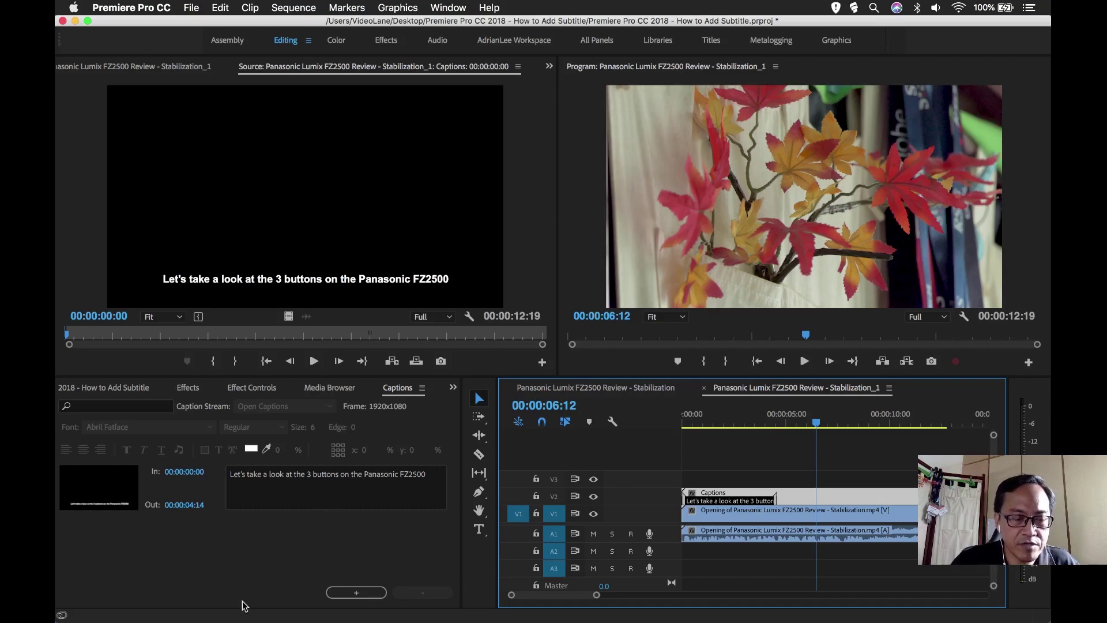
Add a second caption, "that will turn this shaky shot", lasting until 00:00:06:13.
left_click(368, 596)
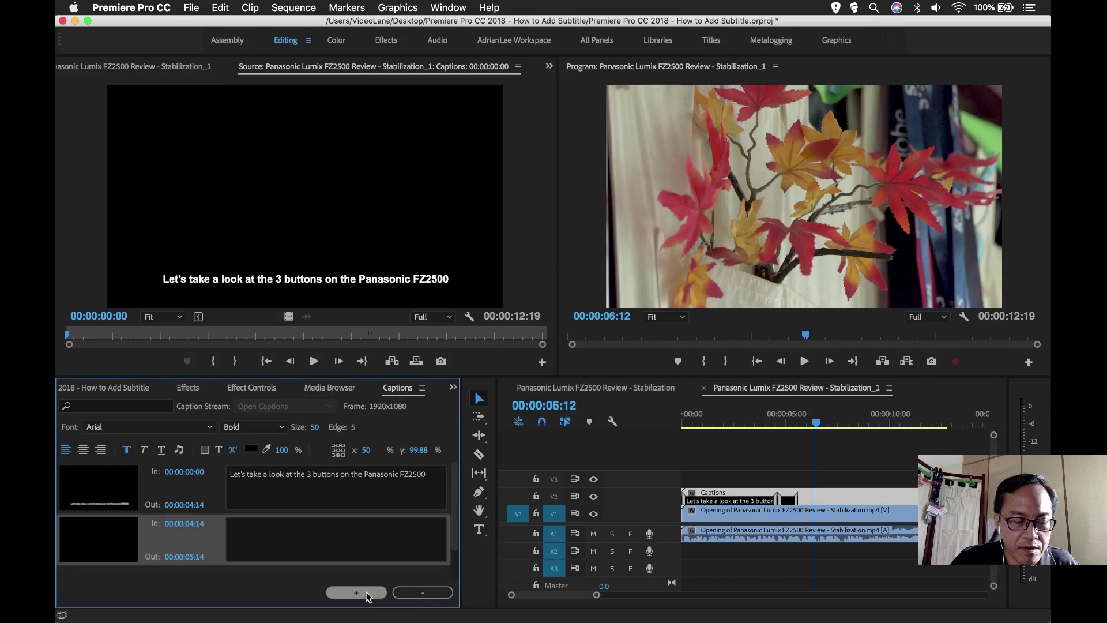
left_click(344, 545)
type("that will turn this shaky sh")
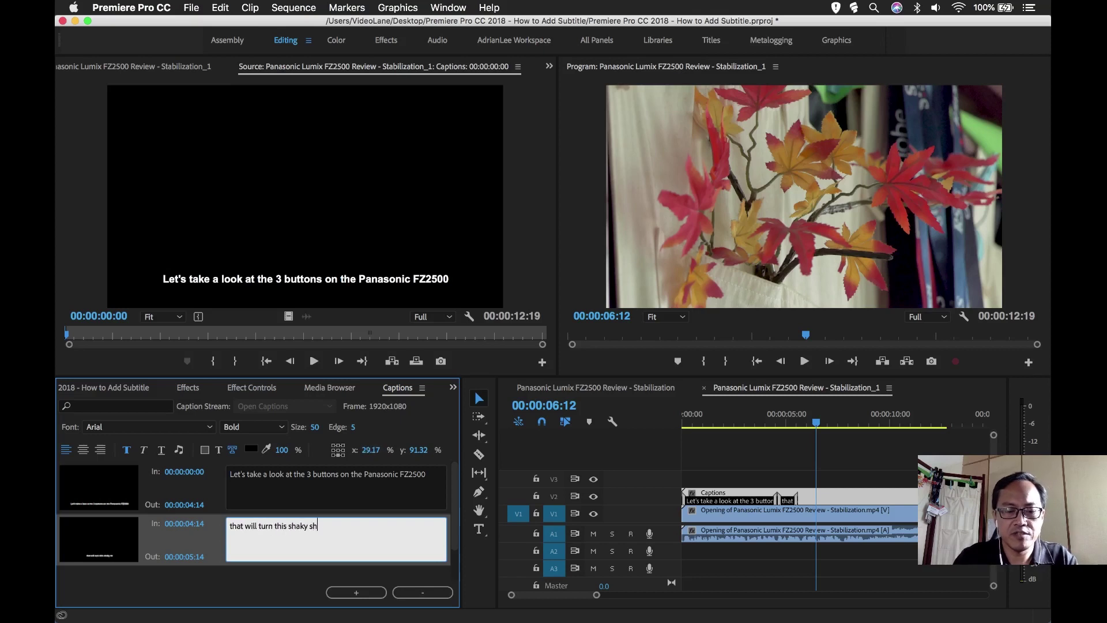
type("ot")
key("space")
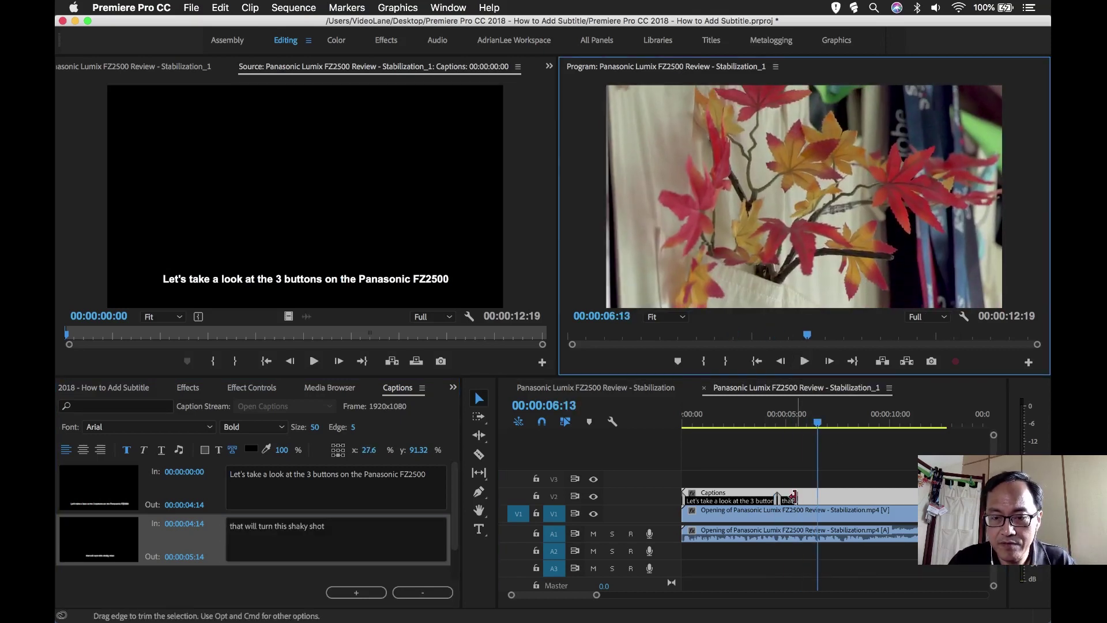
left_click_drag(787, 497, 817, 496)
left_click(805, 360)
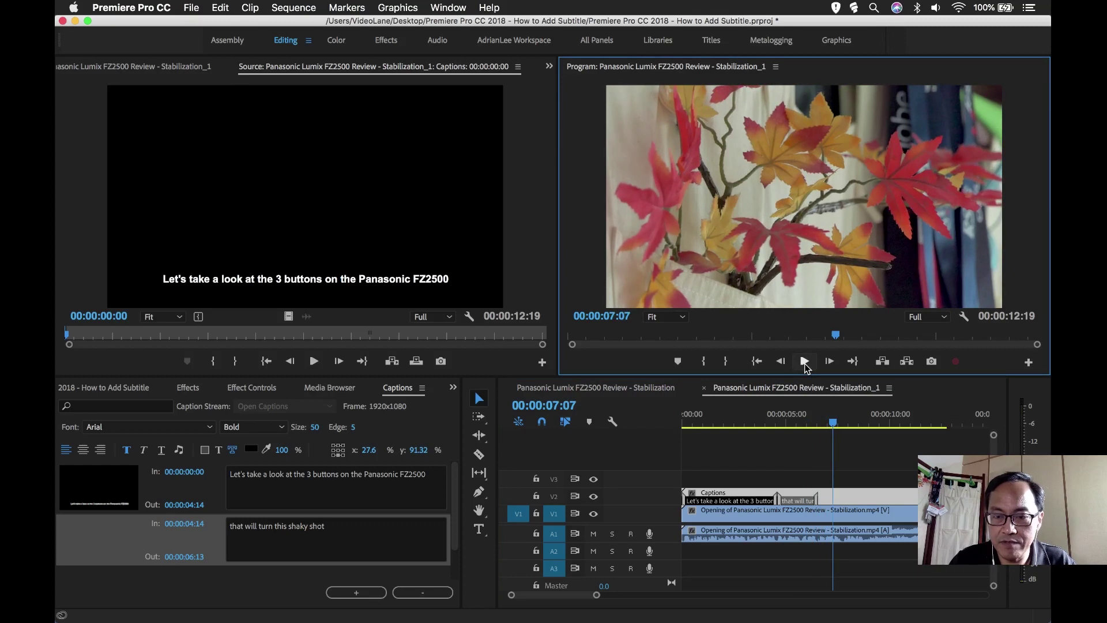
Add a third caption, "into this stable video", ending at 00:00:08:21, and scrub to review.
left_click(357, 593)
type("int")
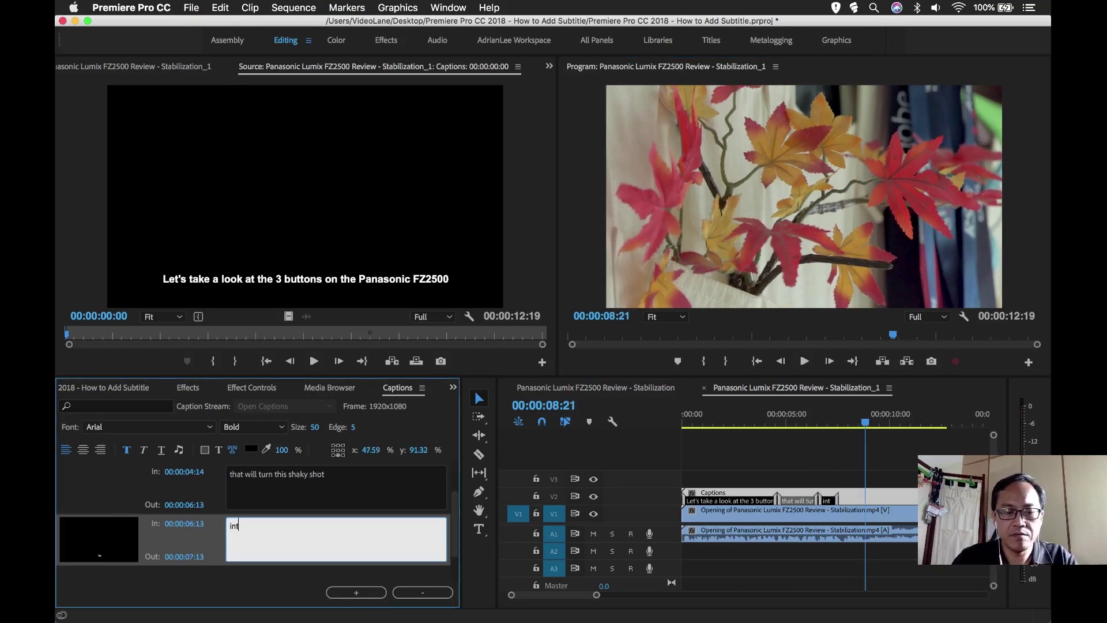
type(" video")
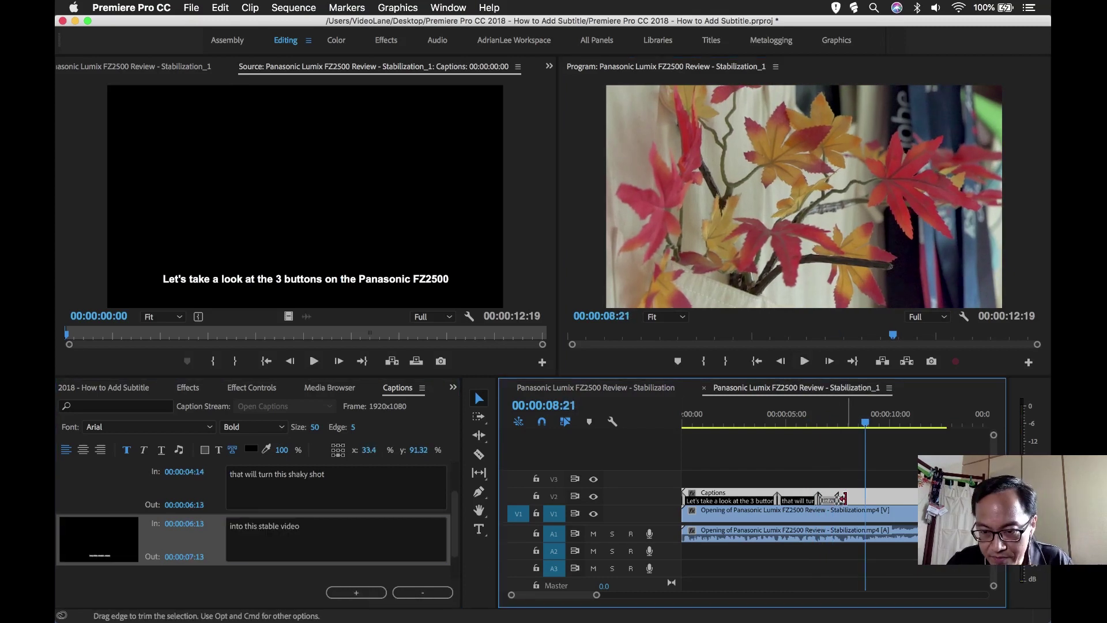
left_click_drag(844, 501, 867, 500)
left_click_drag(867, 426, 684, 427)
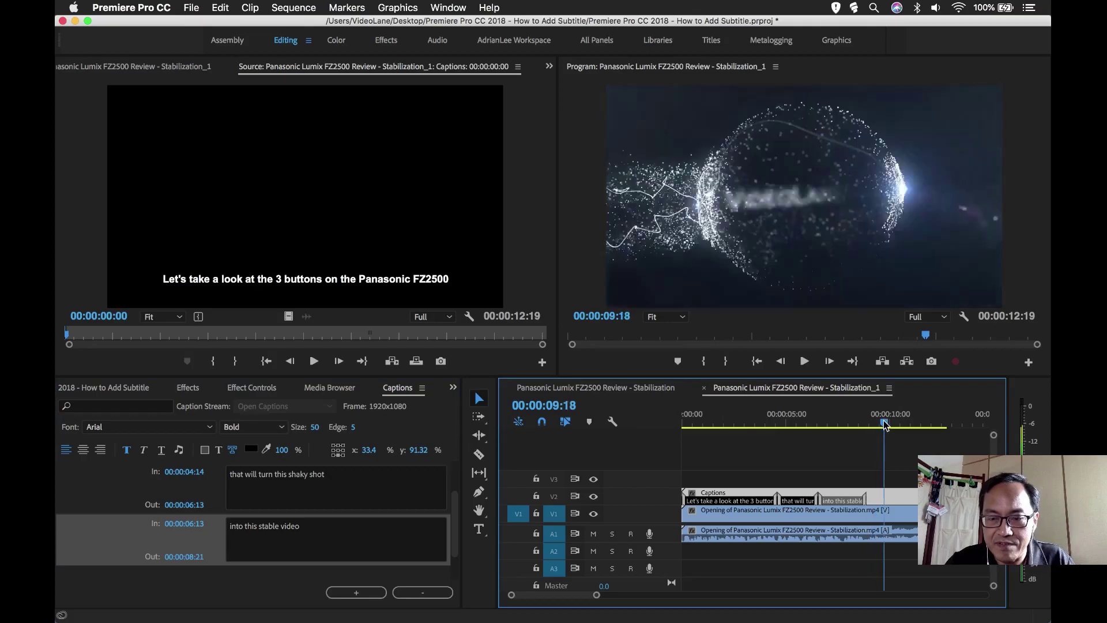
left_click_drag(874, 421, 921, 424)
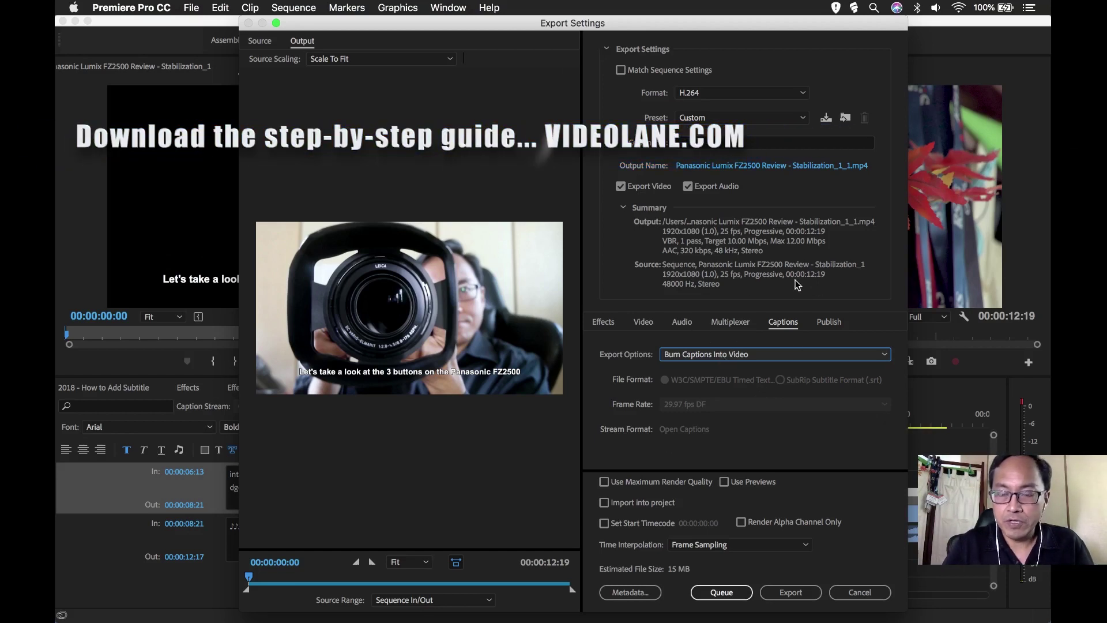
Set the Captions export option to Burn Captions Into Video.
left_click(783, 322)
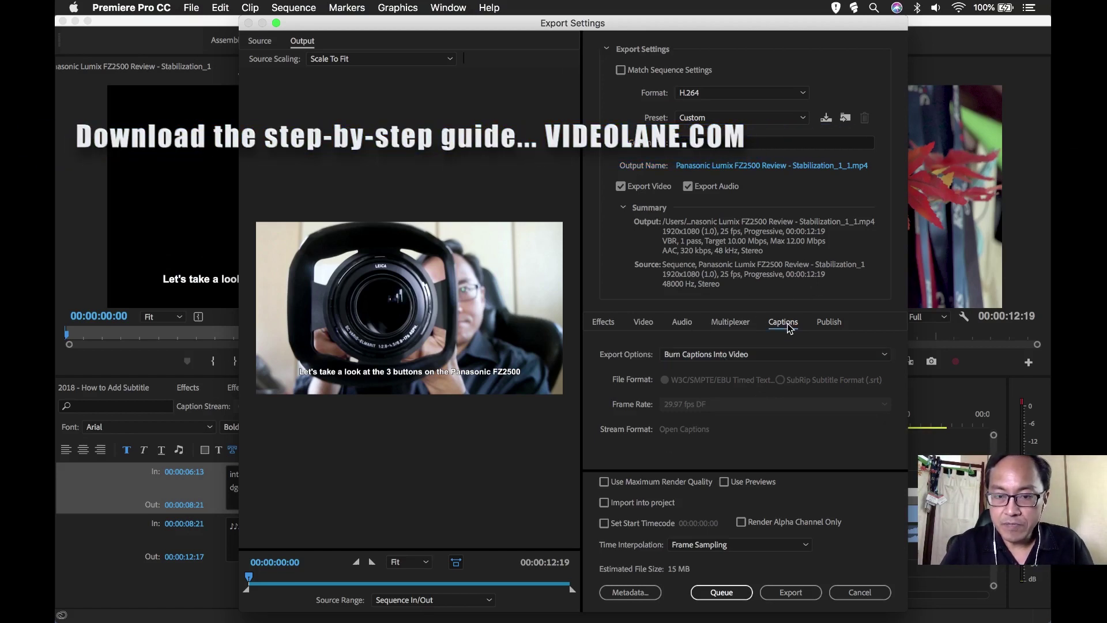
left_click(741, 355)
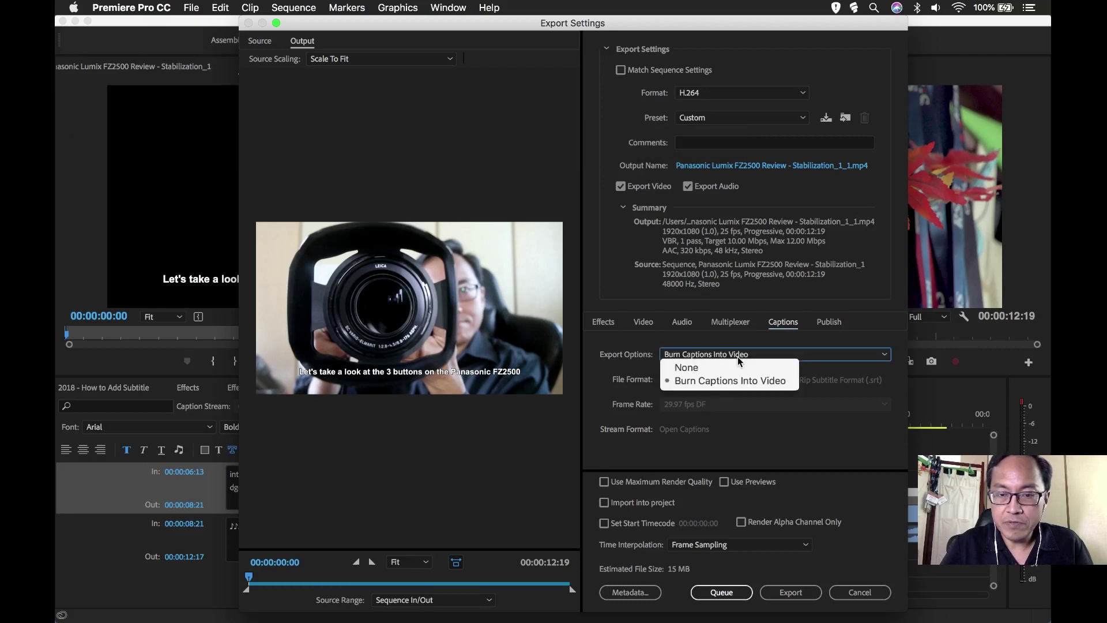
left_click(774, 381)
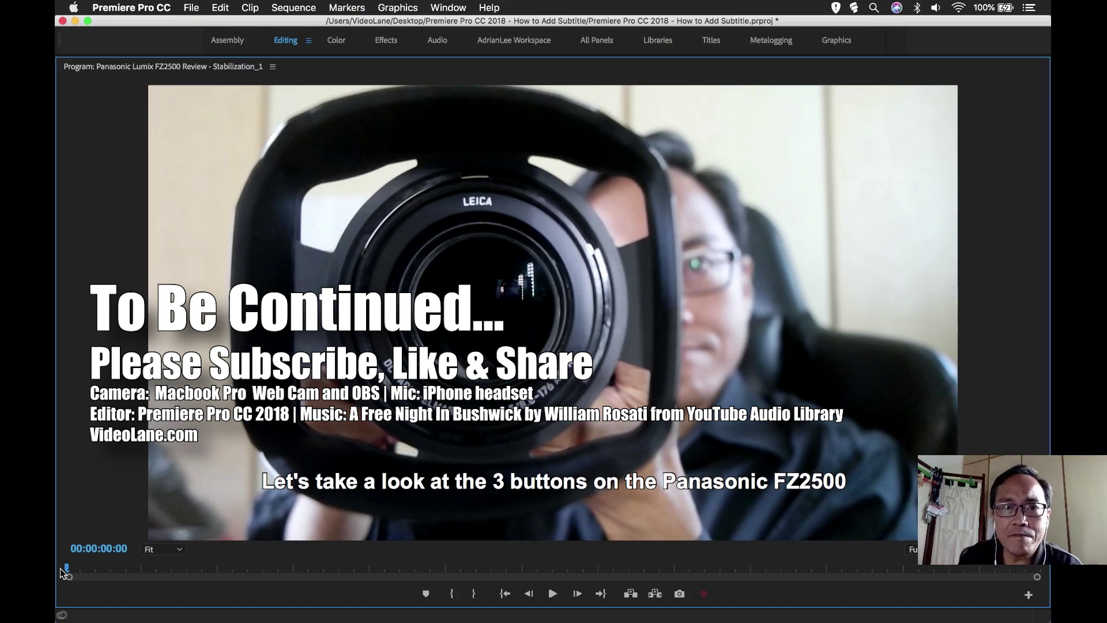
Save the Premiere Pro project with Cmd+S.
key("super+s")
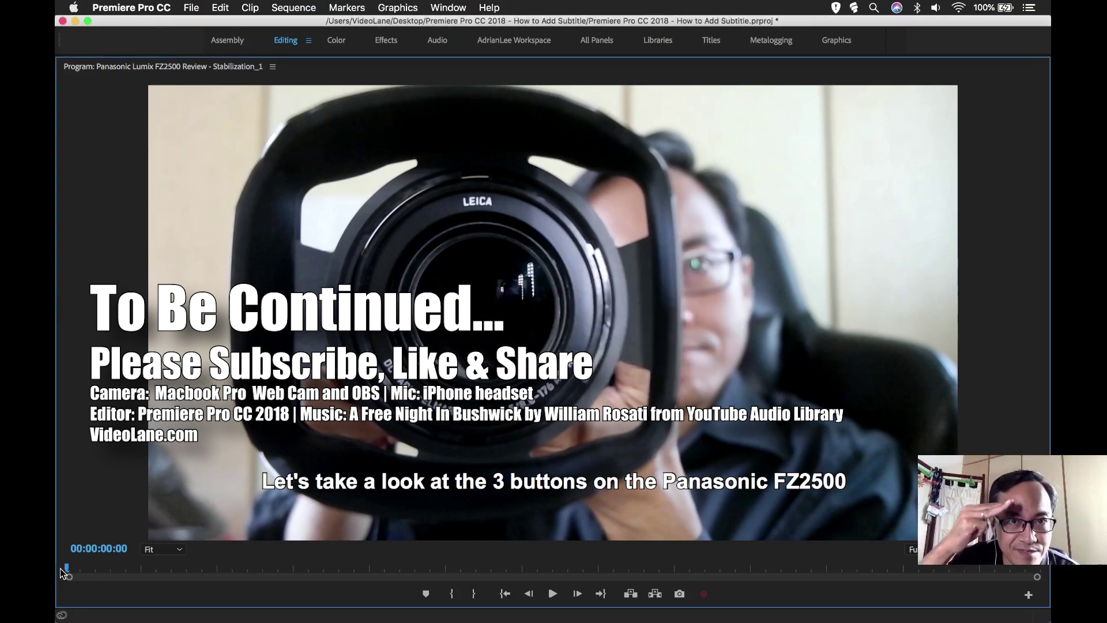